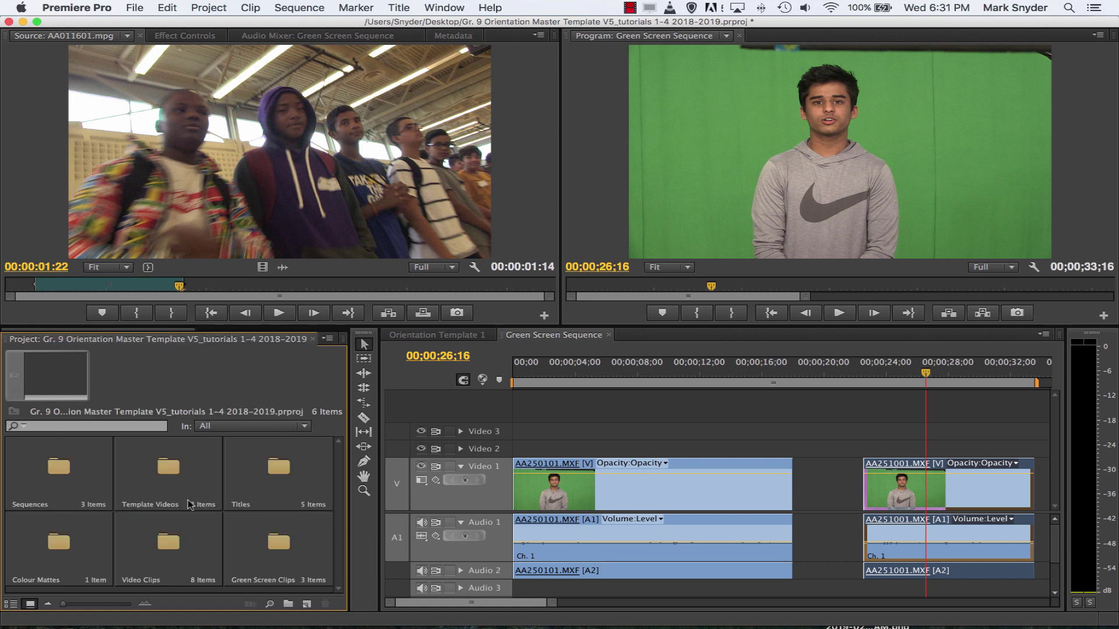
Open the Green Screen Clips bin and select the AA250101.MXF clip
double_click(277, 521)
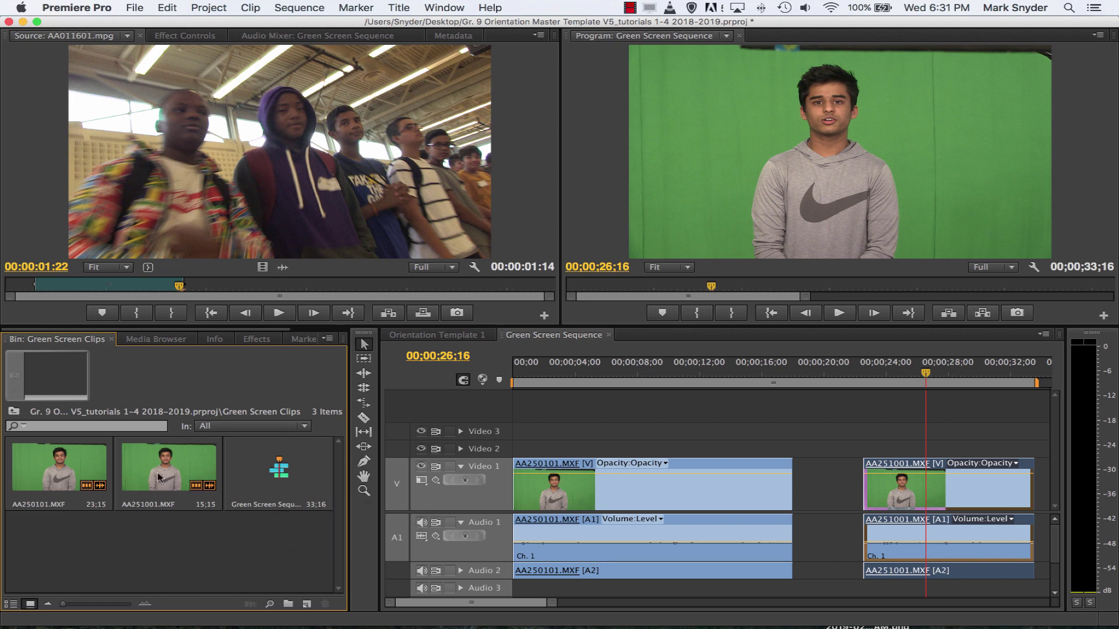
left_click(69, 475)
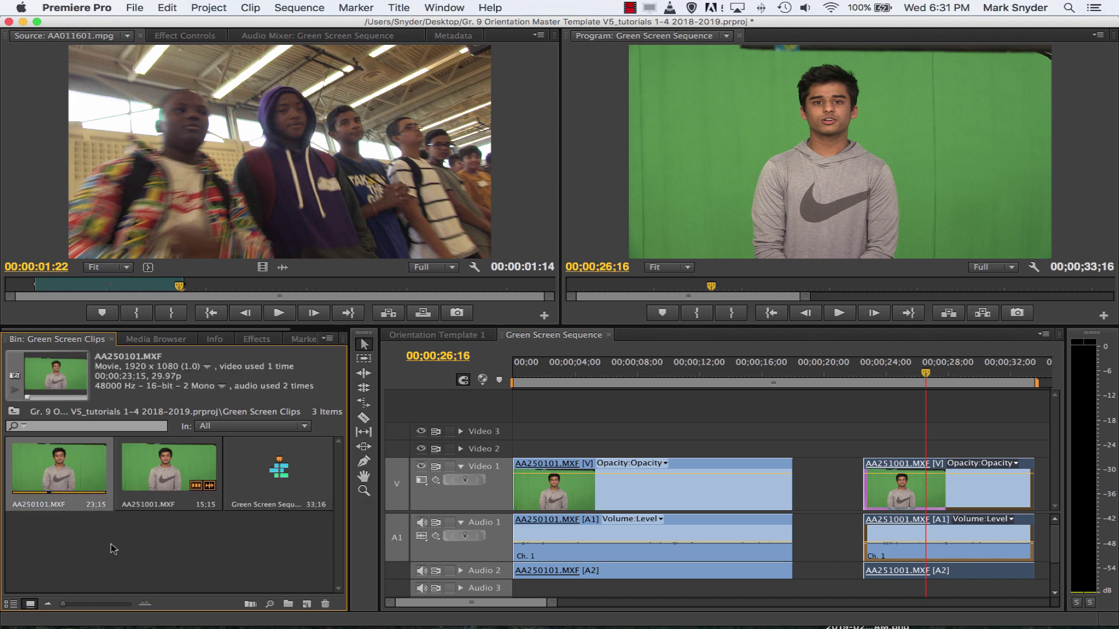
right_click(69, 475)
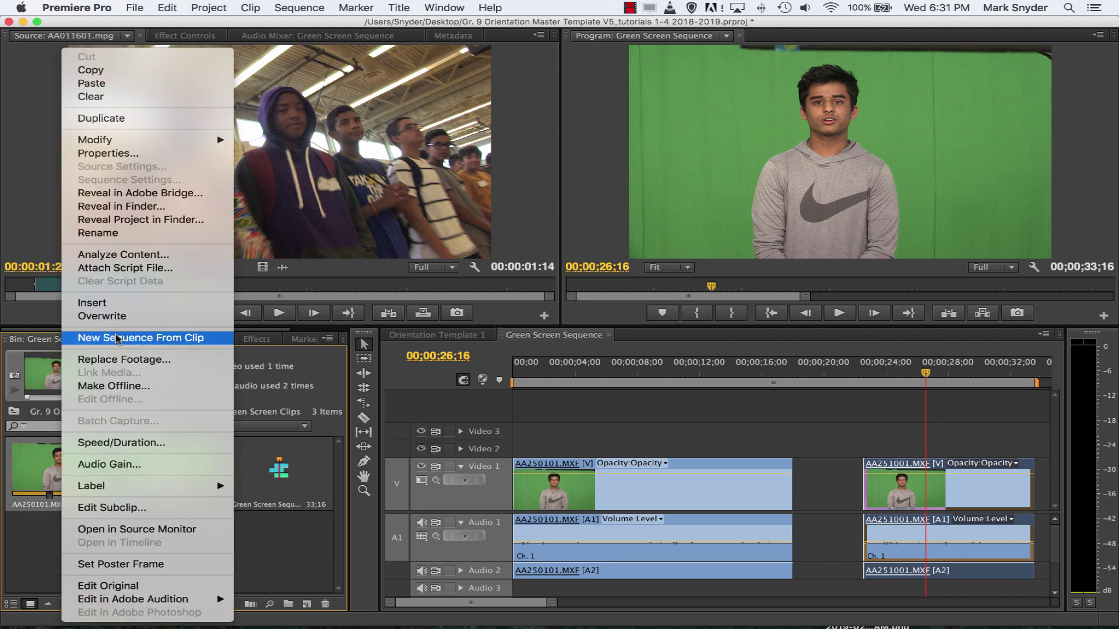
left_click(278, 526)
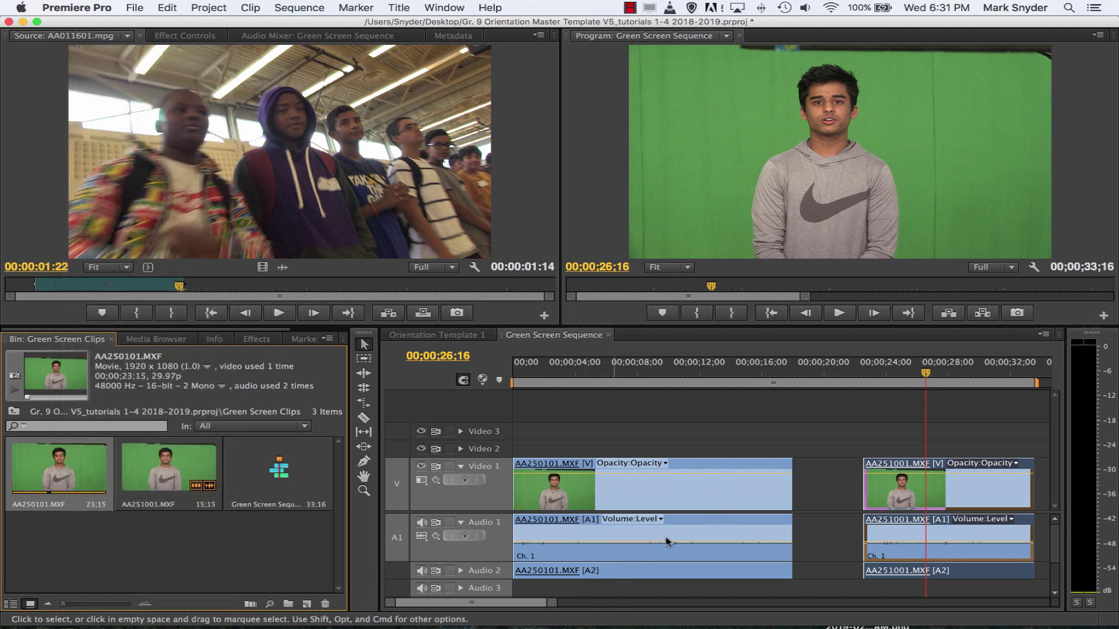
Try shifting all clips in the Orientation Template 1 sequence about 20 seconds later, undo the move and return to the Green Screen Sequence
left_click(557, 341)
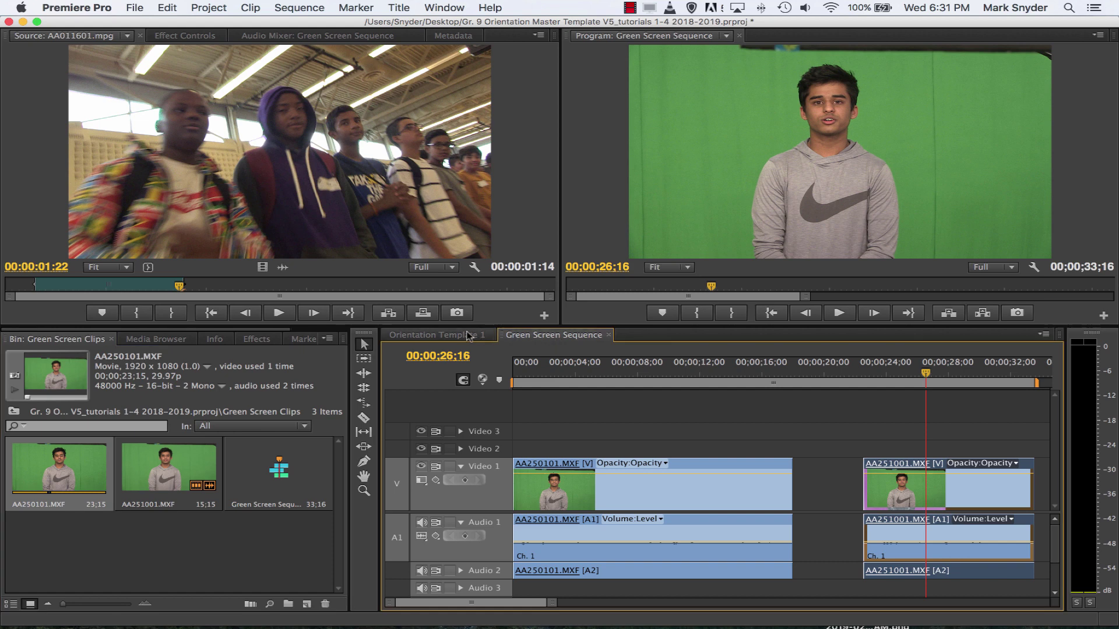
left_click(448, 336)
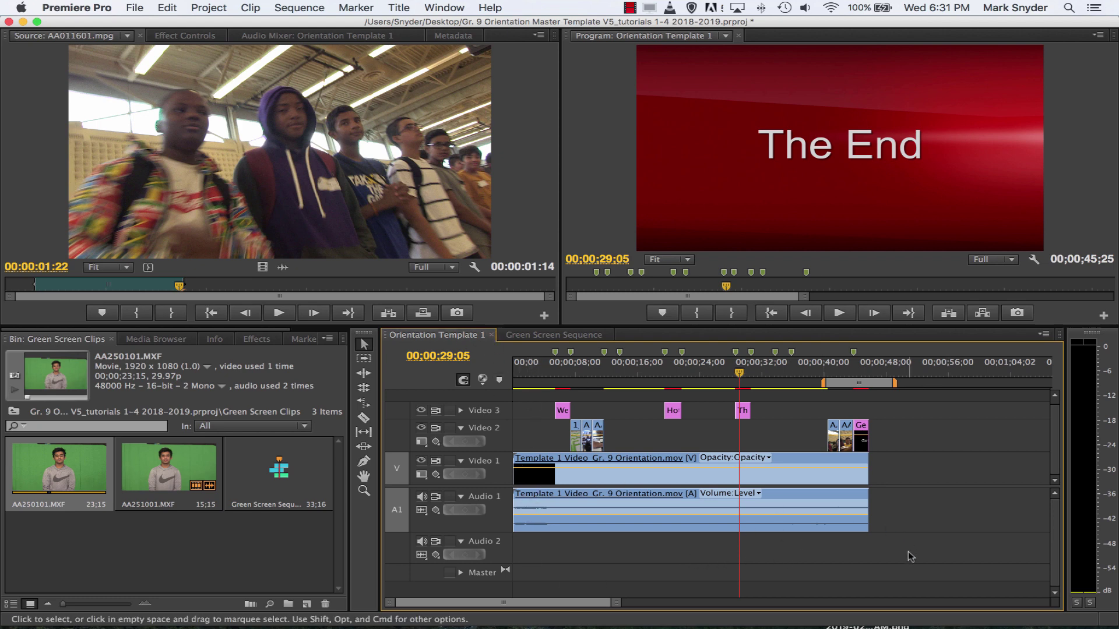
left_click_drag(914, 580, 512, 390)
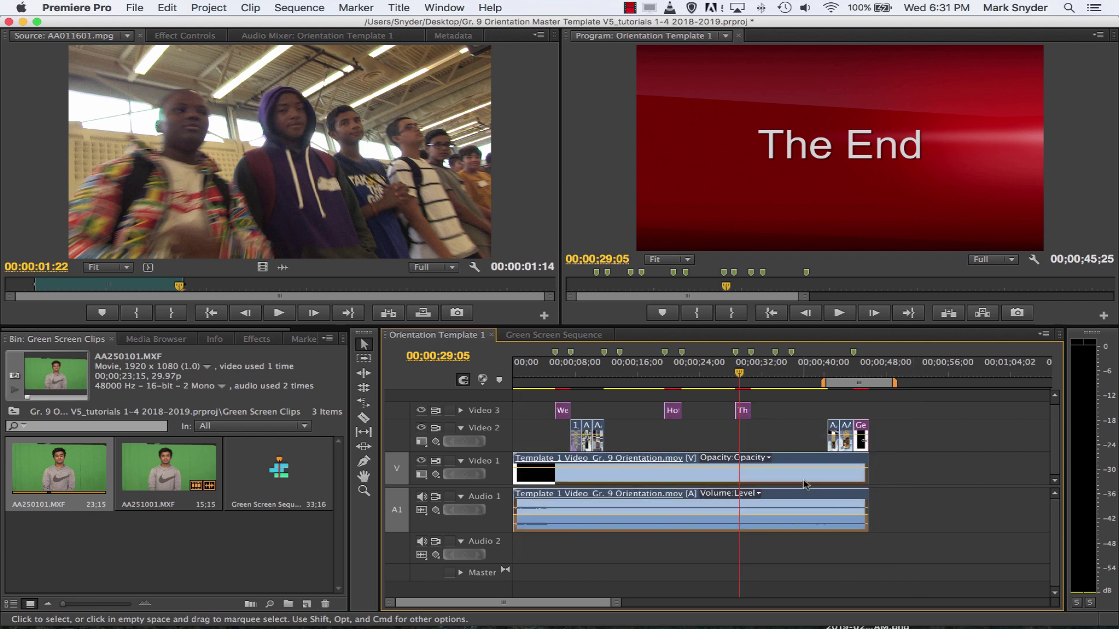
left_click_drag(776, 479, 927, 479)
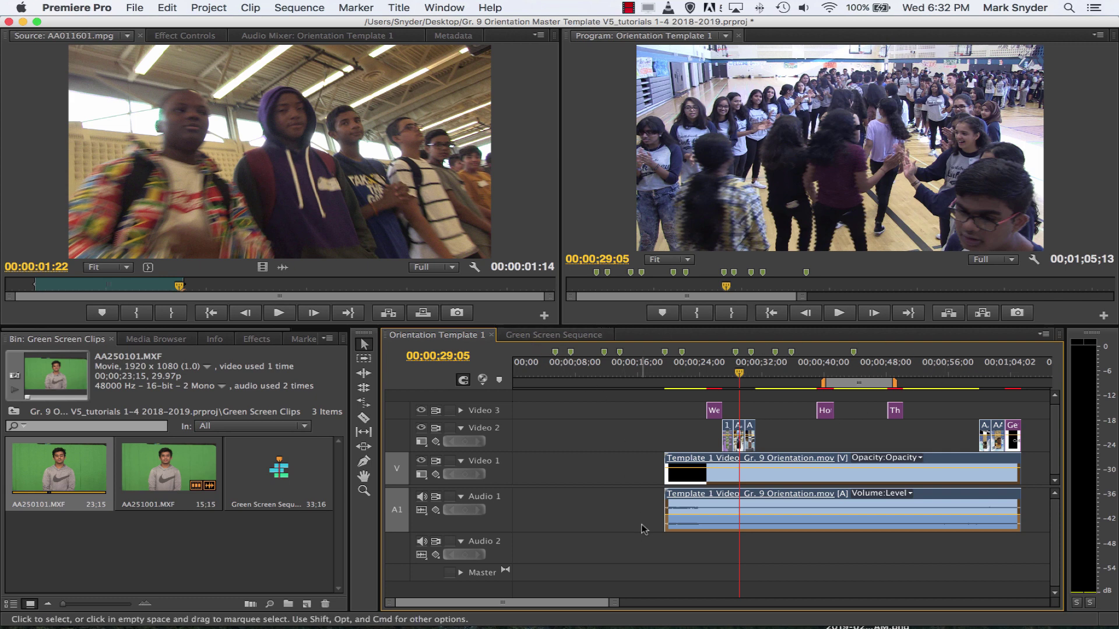
key("super+z")
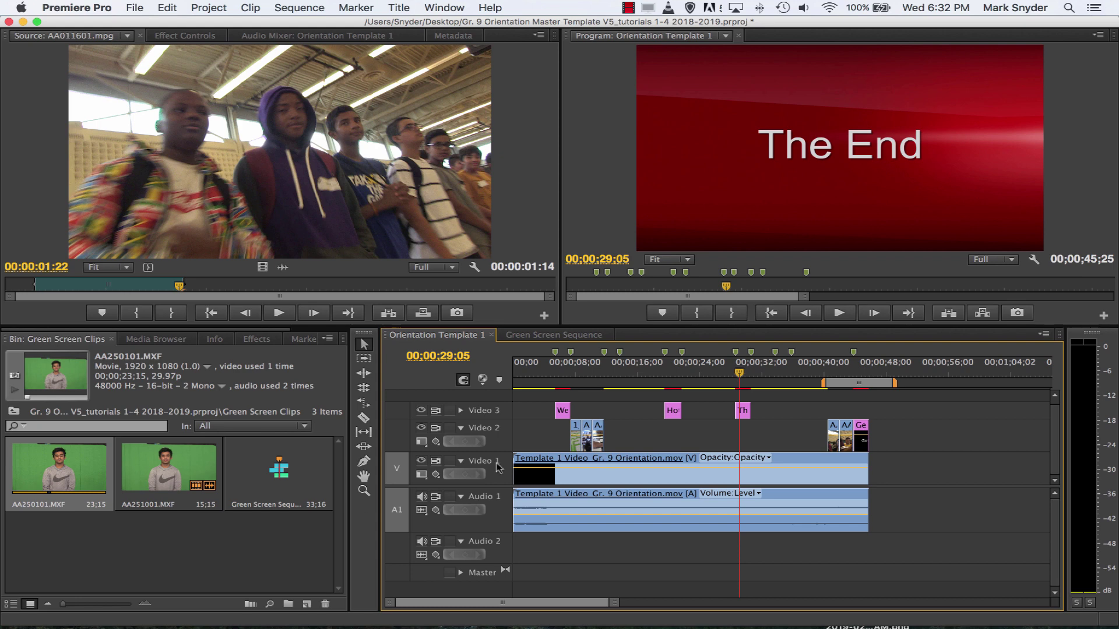
left_click(554, 335)
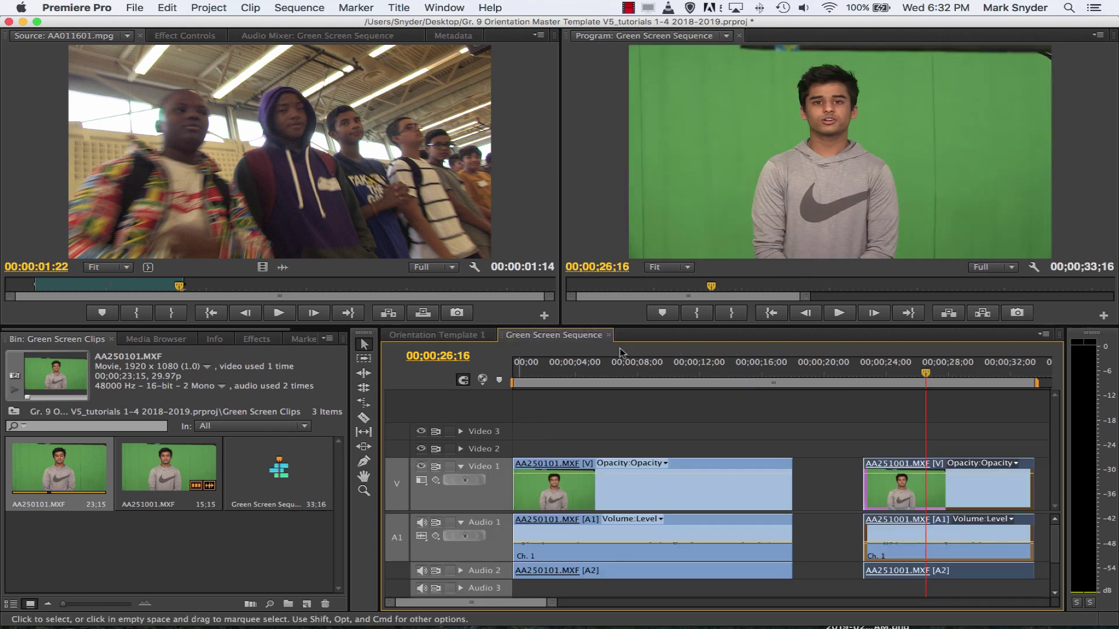
Move the video part of the AA250101.MXF clip from Video 1 up to Video 3, keeping its start time
left_click(230, 553)
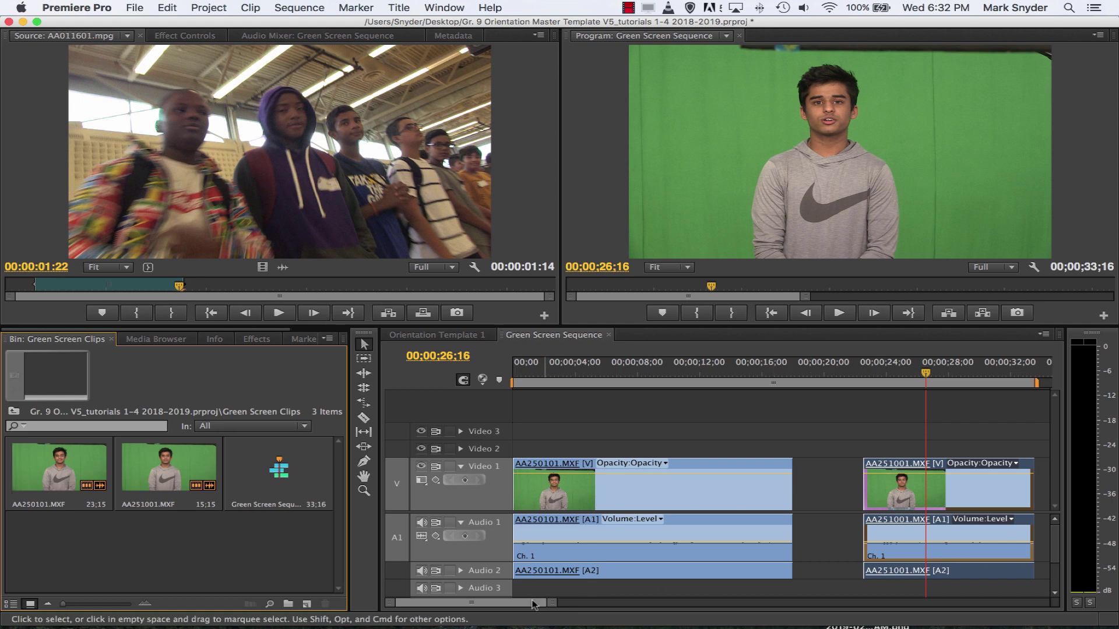
mouse_move(530, 603)
left_mouse_down()
mouse_move(545, 606)
mouse_move(522, 609)
left_mouse_up()
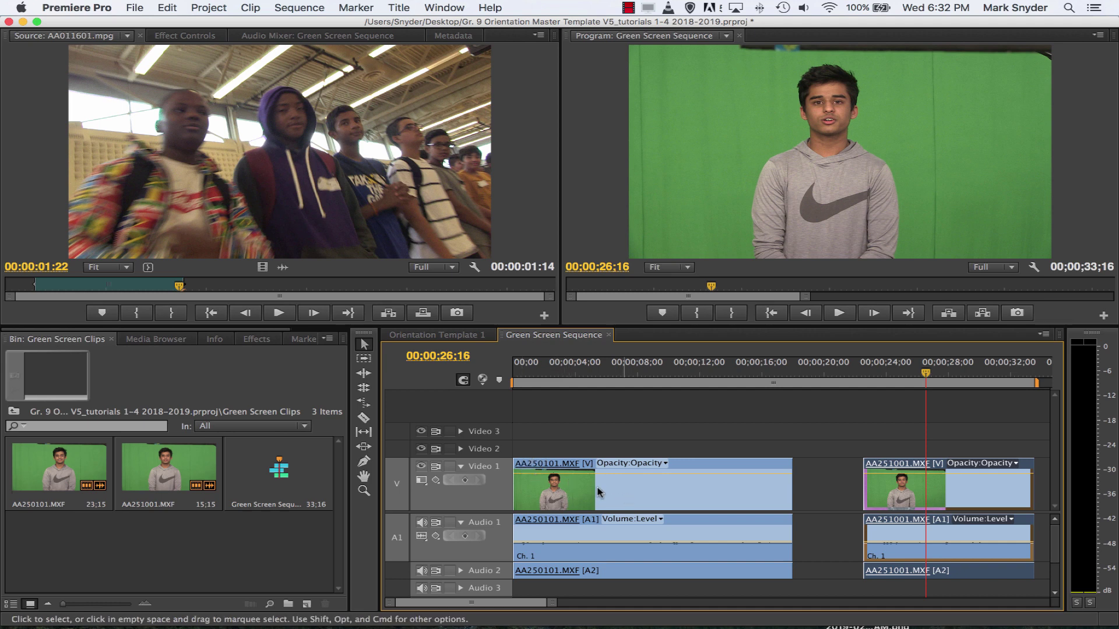
left_click(737, 477)
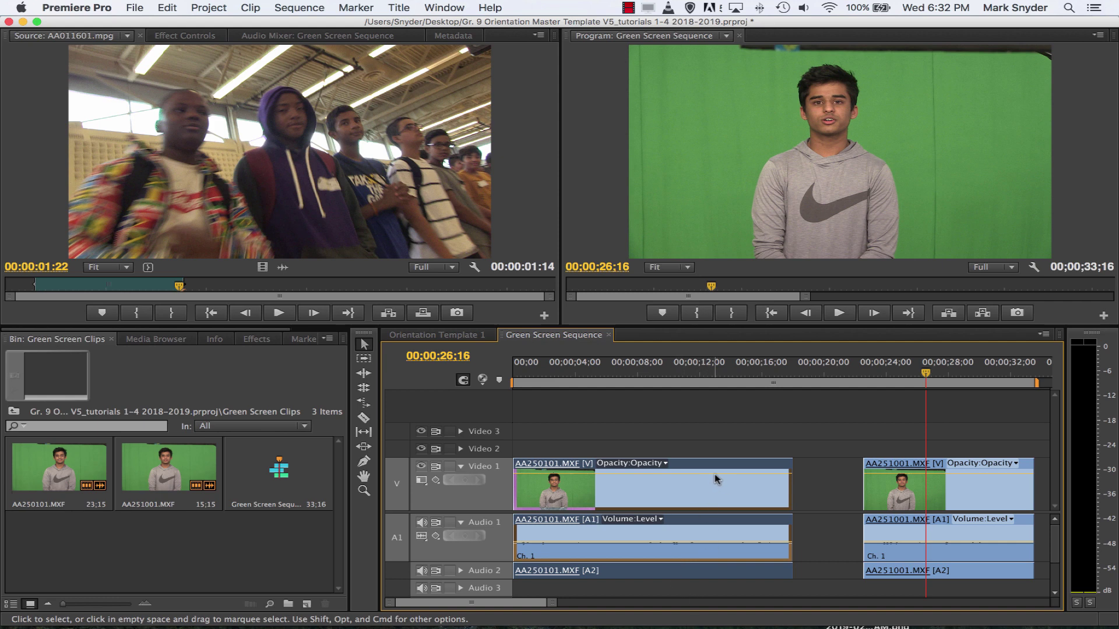
left_click_drag(713, 466, 726, 442)
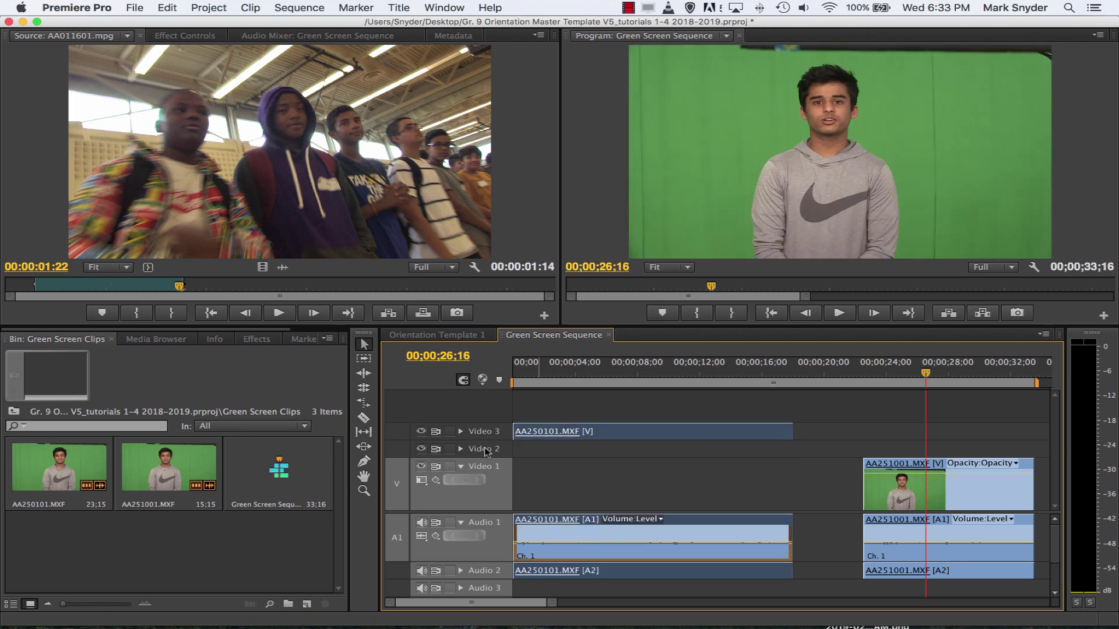
Add one video track after Video 3 and one audio track after Audio 4, and set the playhead to 00;00;02;00
right_click(397, 456)
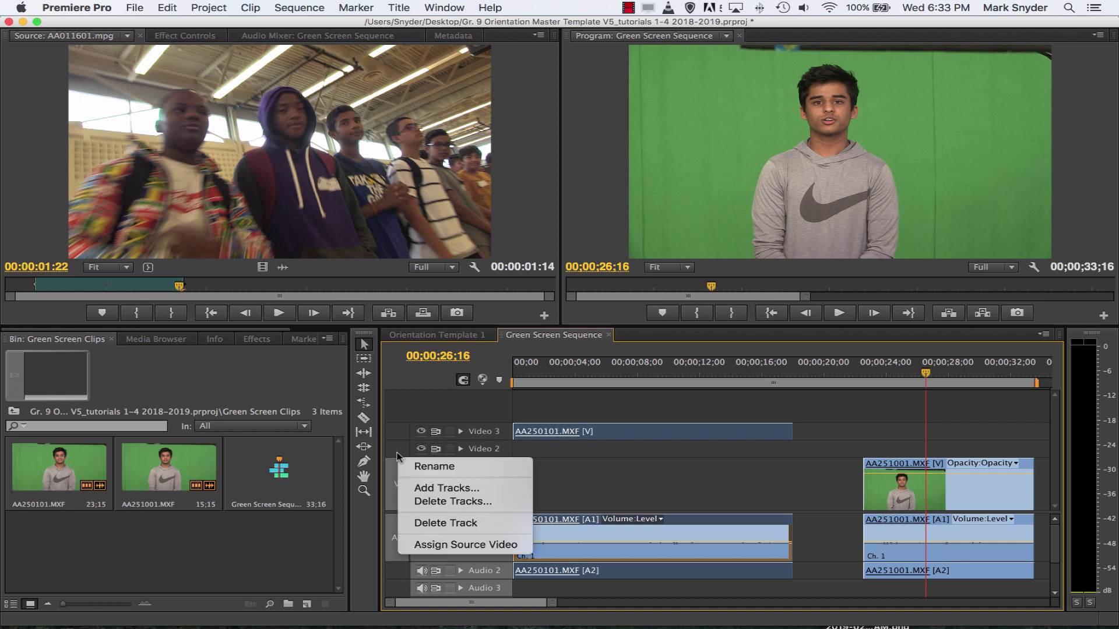
left_click(421, 488)
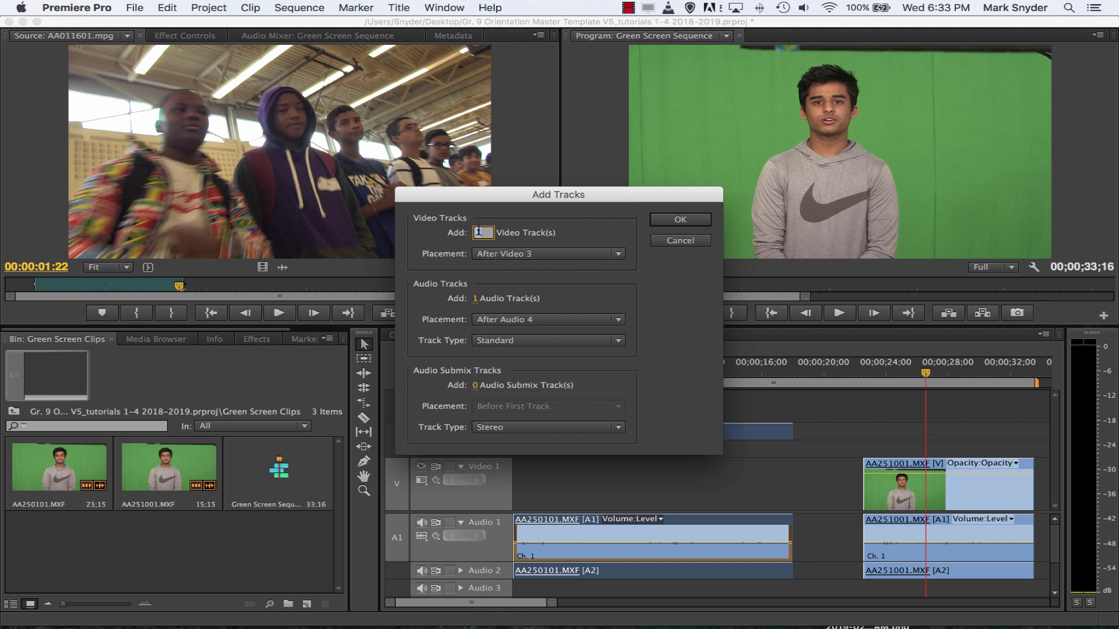
left_click(680, 220)
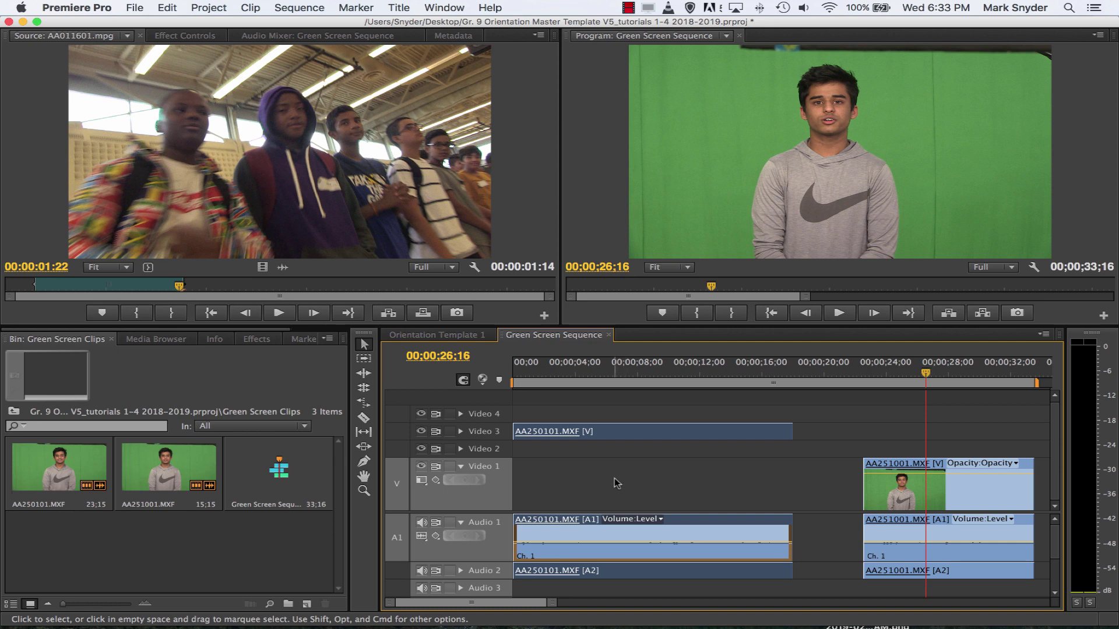
left_click(543, 364)
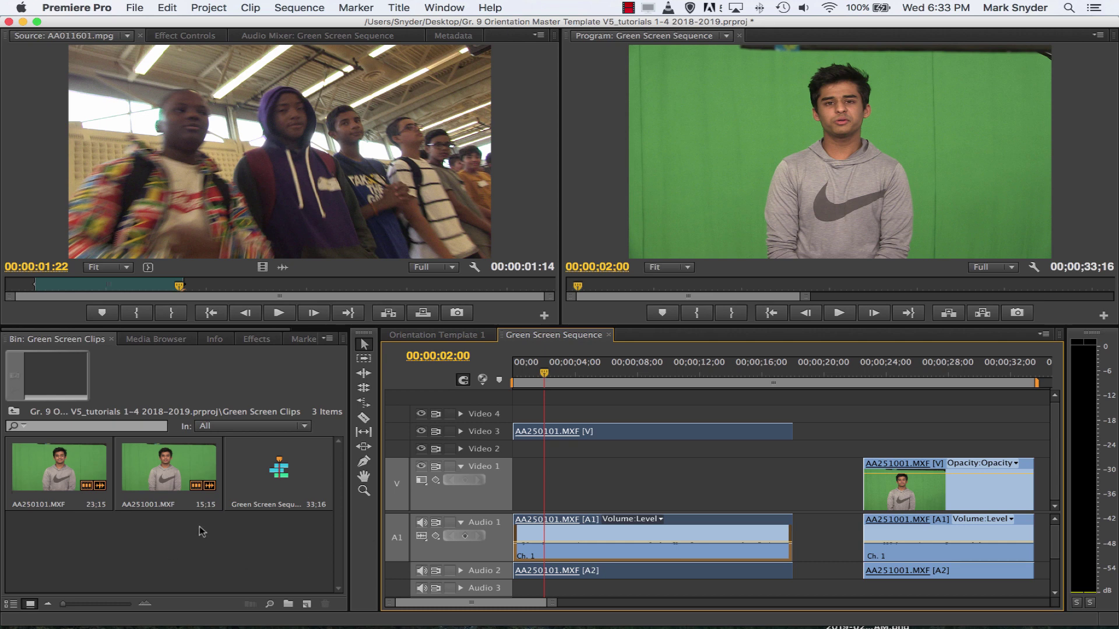
Create a new color matte in the Green Screen Clips bin at 1920 x 1080, 29.97fps Drop-Frame, with square pixels
right_click(150, 548)
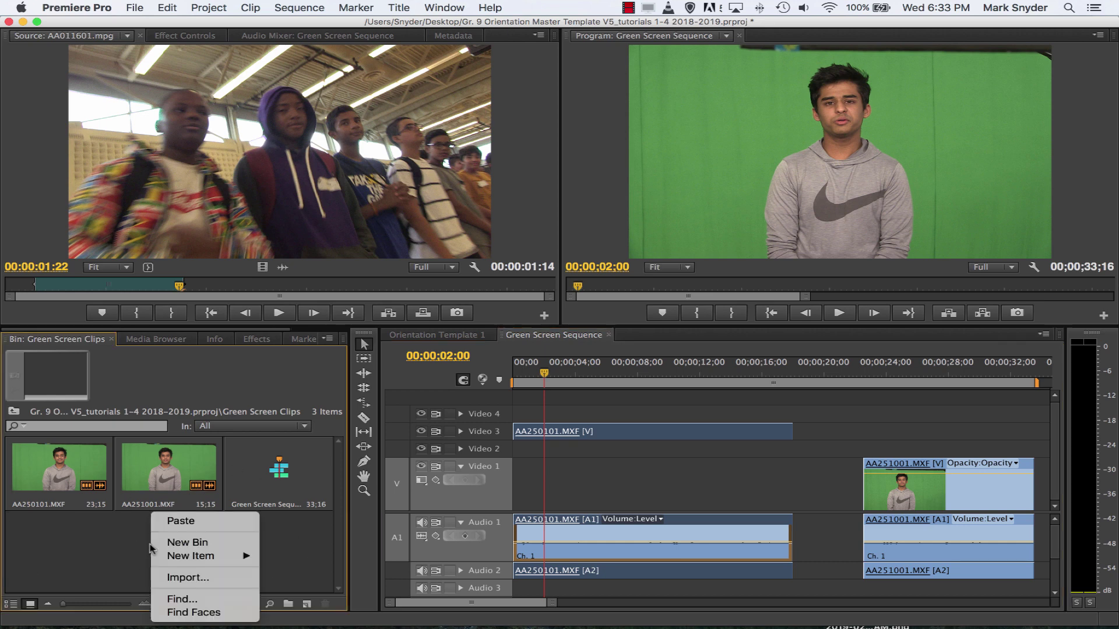
mouse_move(175, 557)
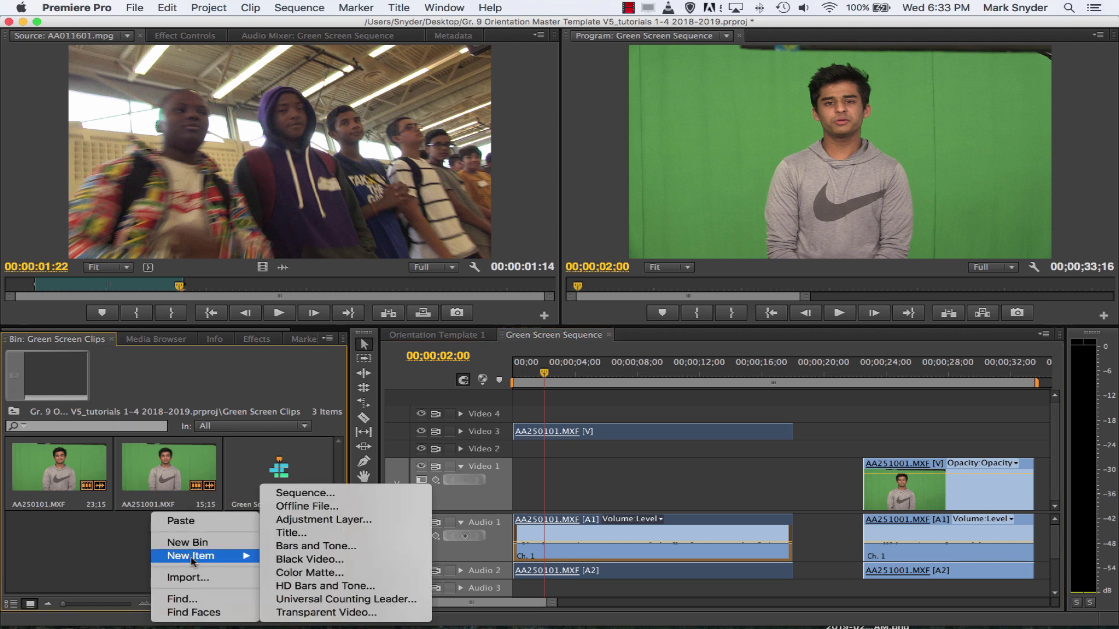
left_click(300, 574)
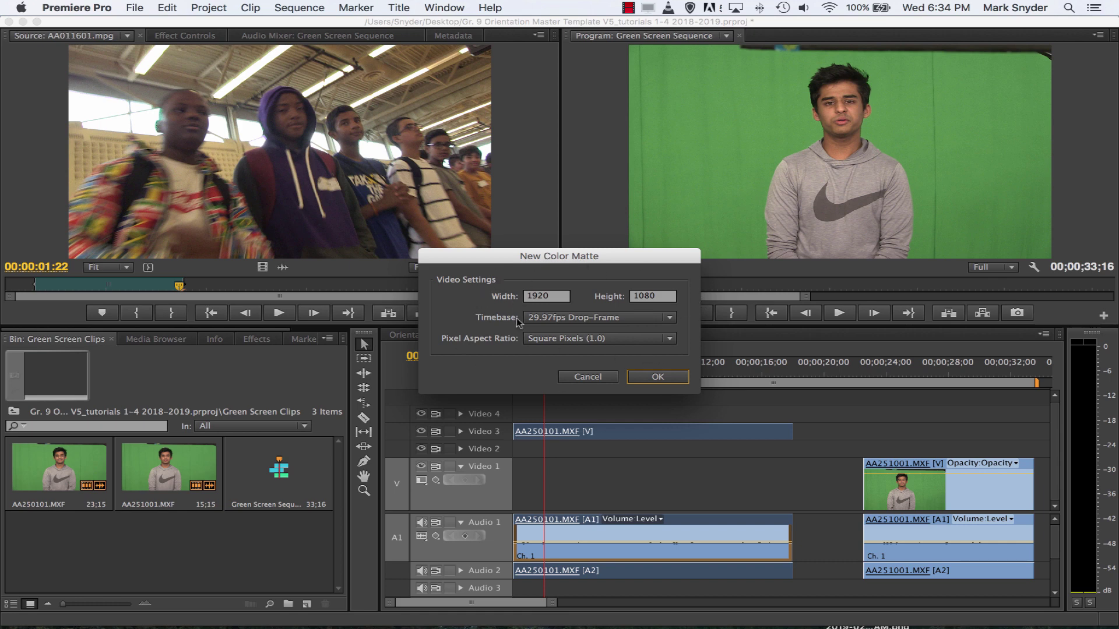
left_click(649, 376)
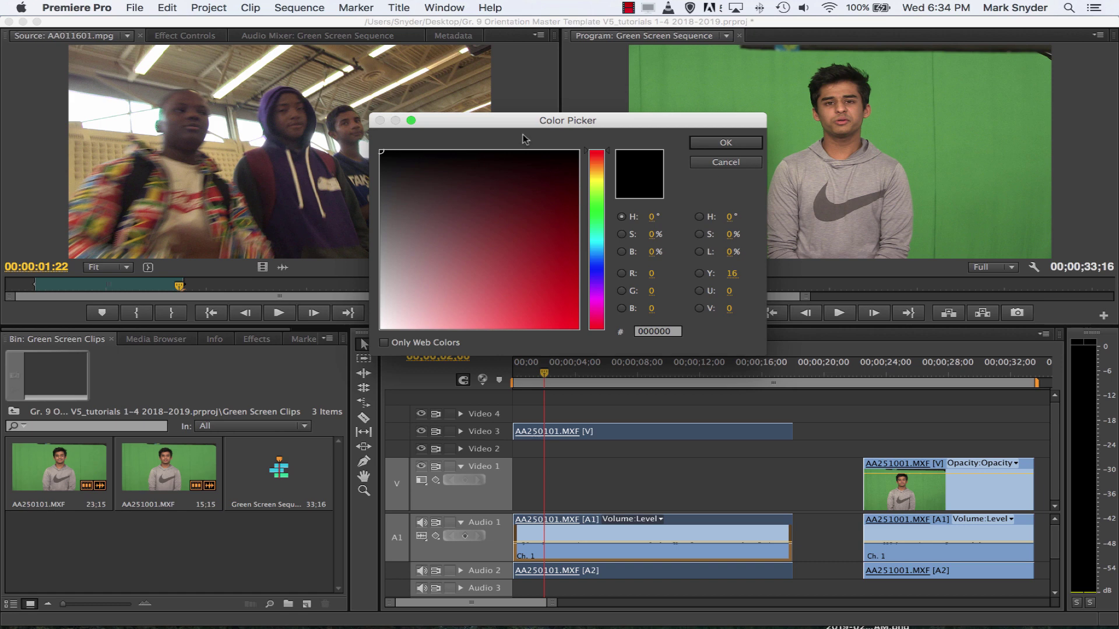
Give the matte the bright pink color EE30FF and name it Pink
left_click(602, 294)
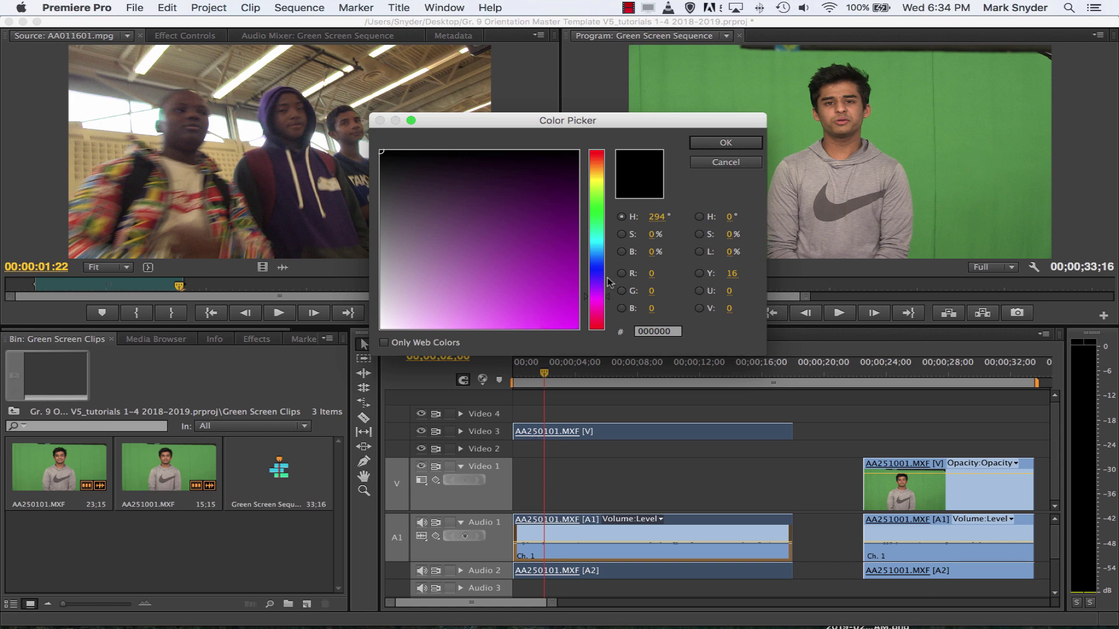
mouse_move(523, 324)
left_mouse_down()
mouse_move(534, 320)
mouse_move(508, 326)
mouse_move(529, 330)
mouse_move(537, 294)
mouse_move(524, 330)
left_mouse_up()
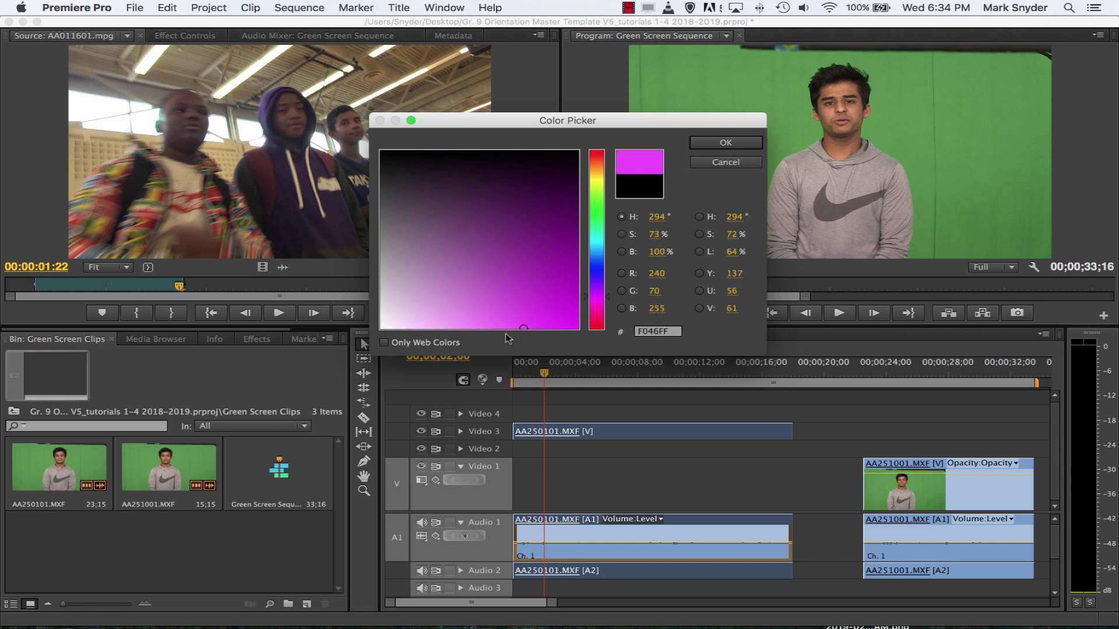
mouse_move(525, 331)
left_mouse_down()
mouse_move(507, 198)
mouse_move(523, 351)
mouse_move(541, 348)
left_mouse_up()
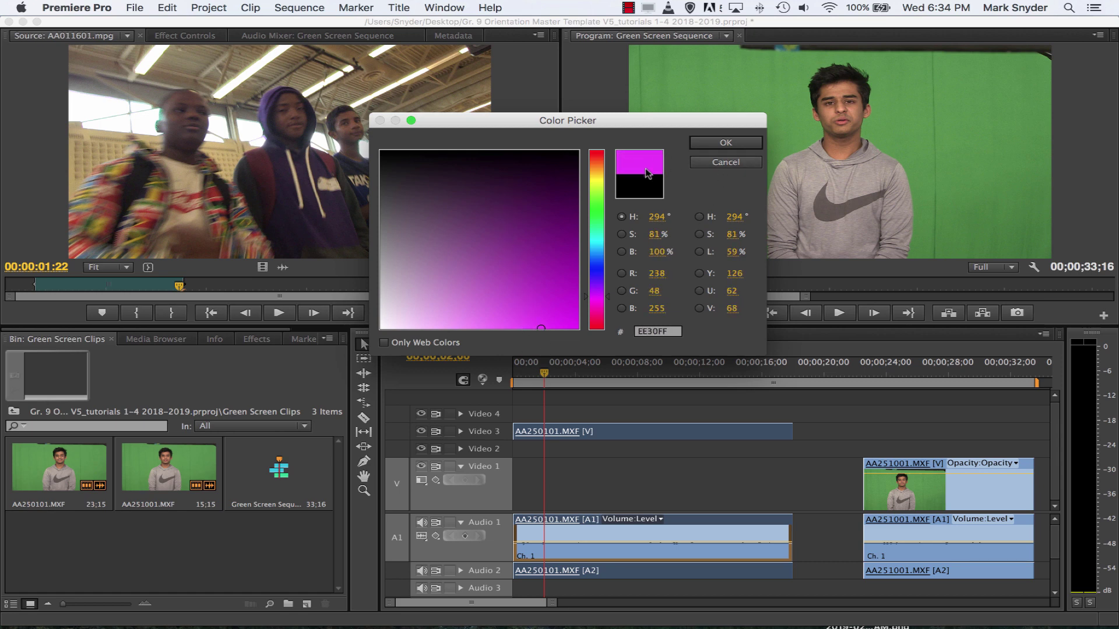
left_click(706, 143)
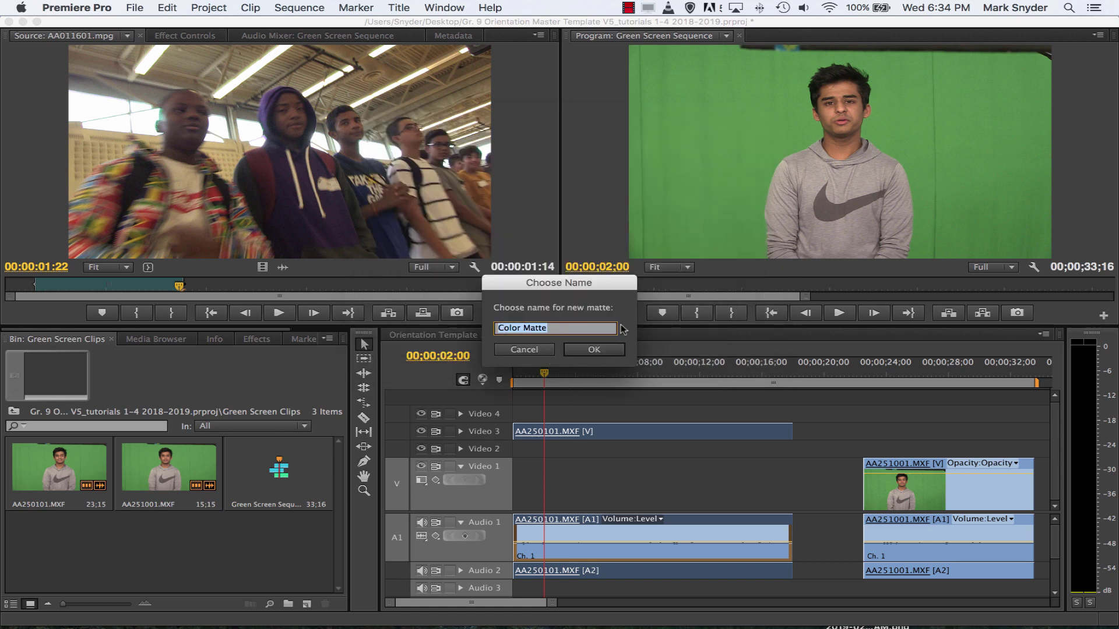
type("Pink")
key("Return")
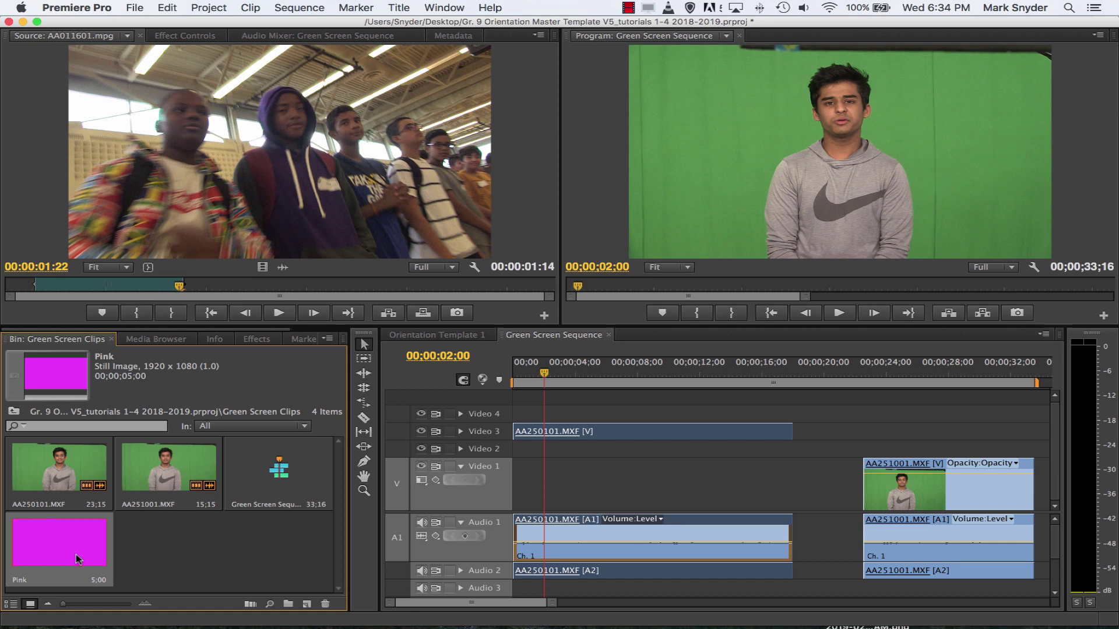
Place the Pink matte at the start of Video 1 and extend it to the end of the AA250101.MXF clip
left_click(205, 566)
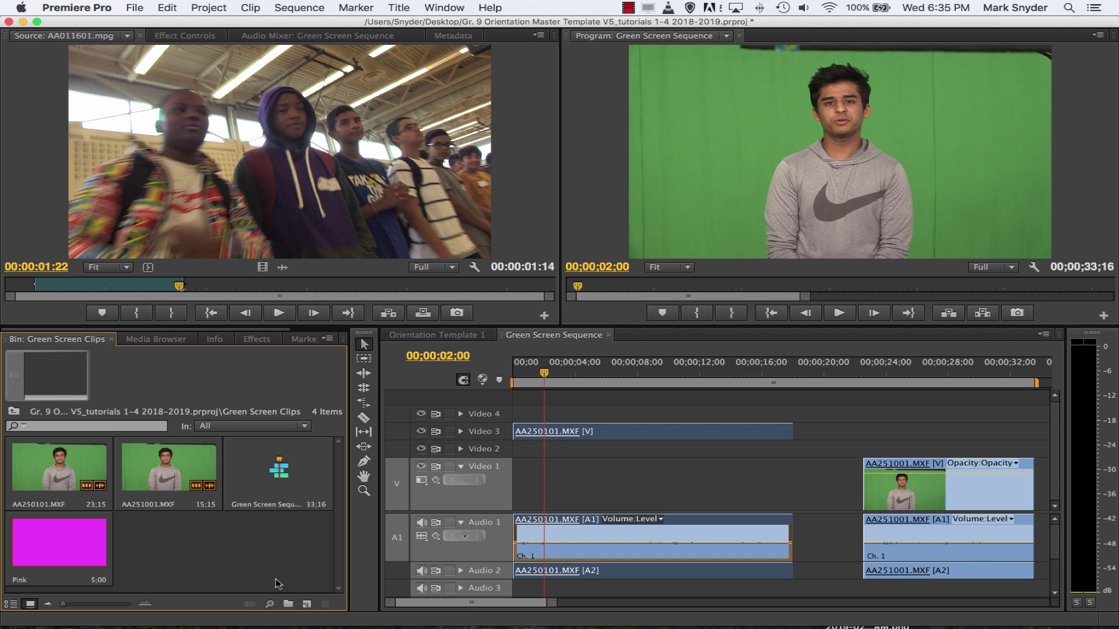
left_click(86, 546)
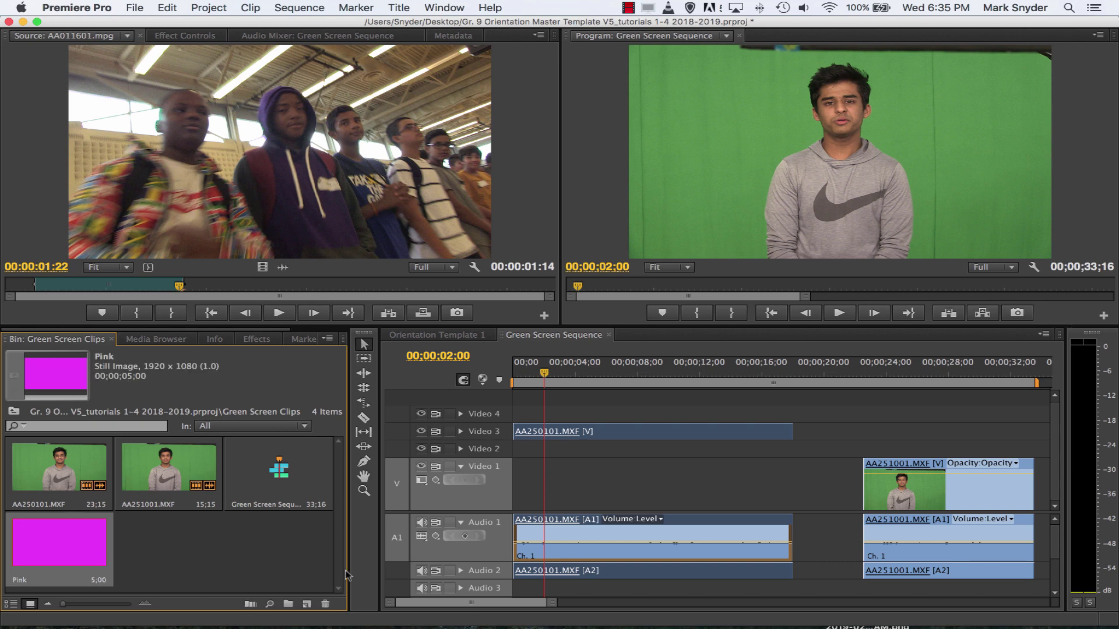
left_click_drag(51, 550, 525, 484)
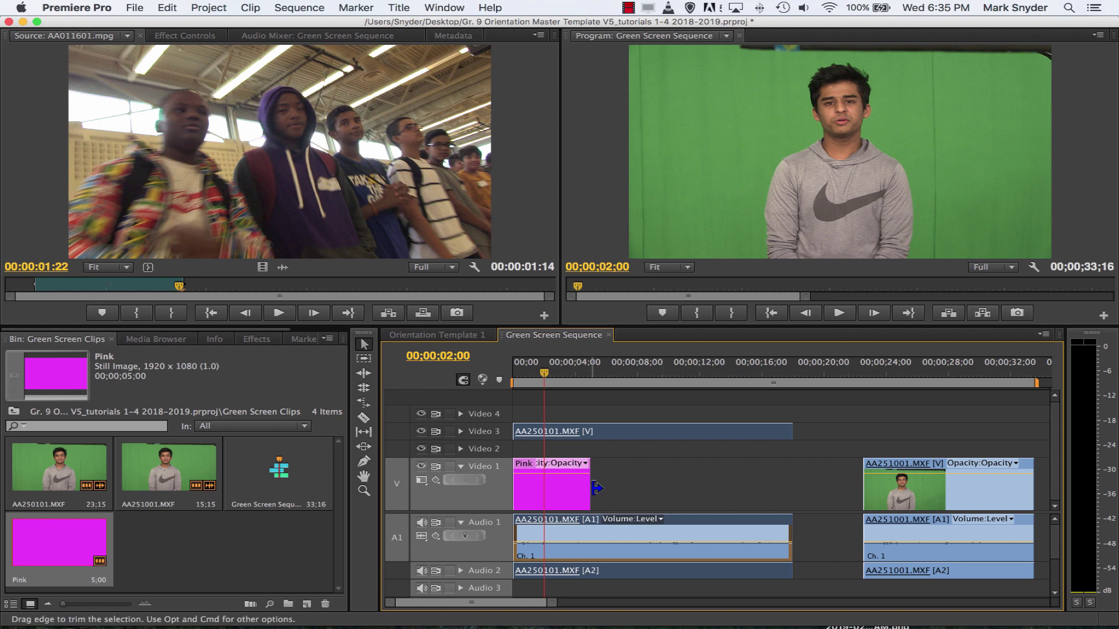
left_click_drag(591, 488, 642, 490)
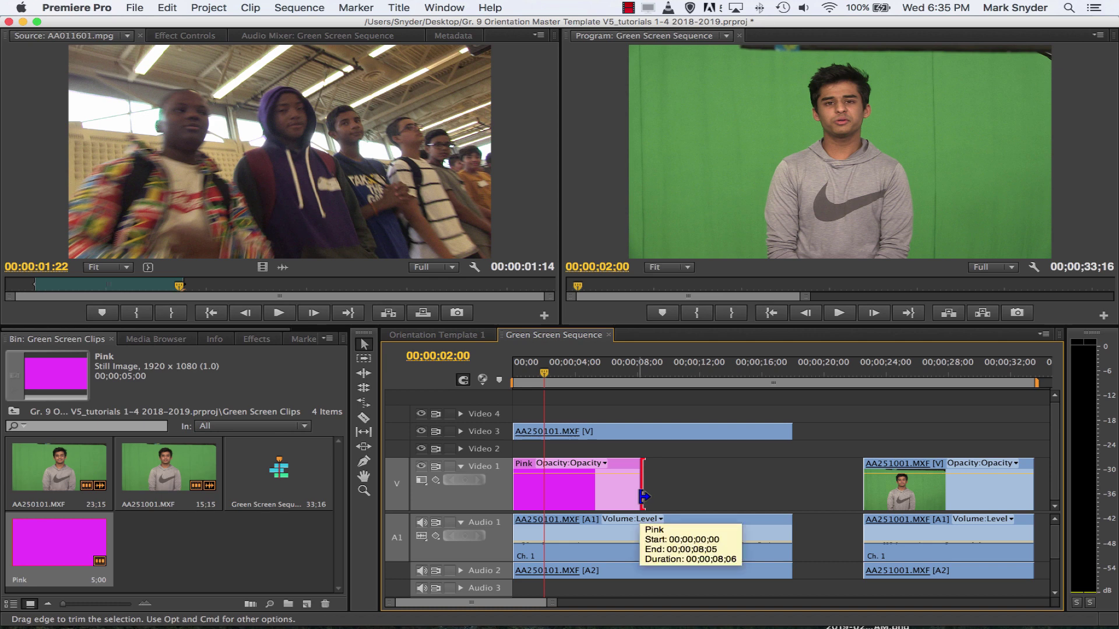
left_click_drag(644, 478, 794, 481)
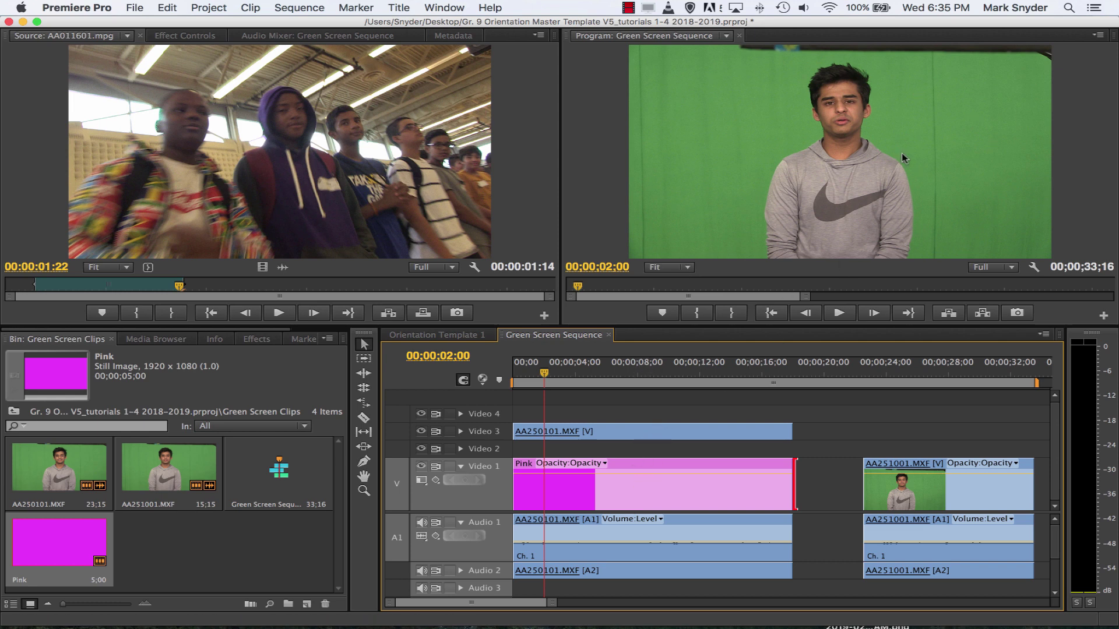
left_click_drag(498, 604, 507, 606)
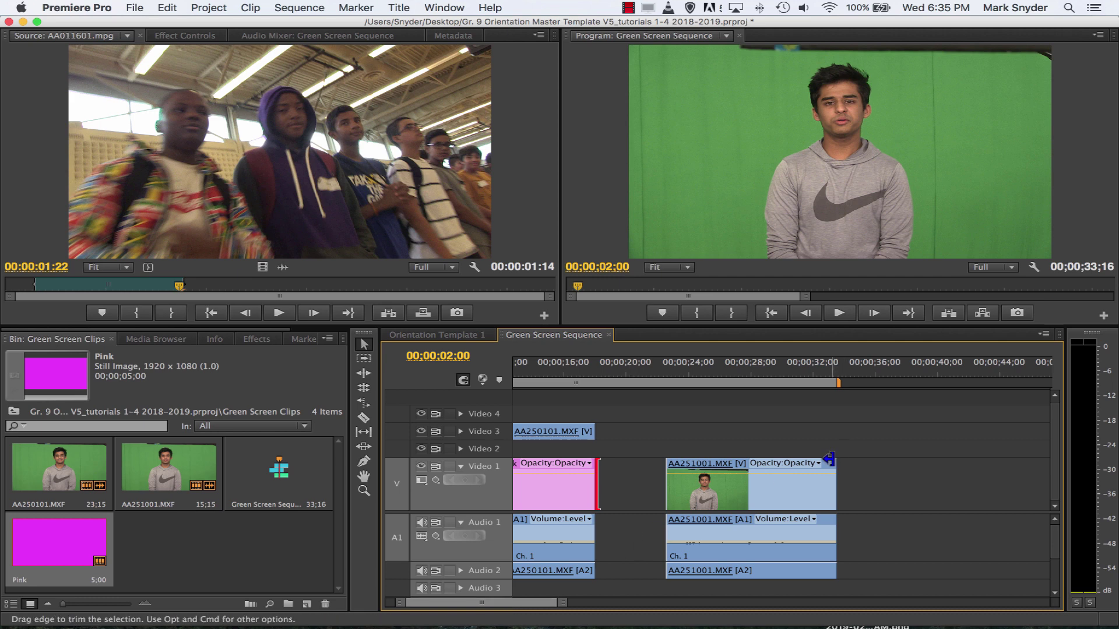
left_click(756, 466)
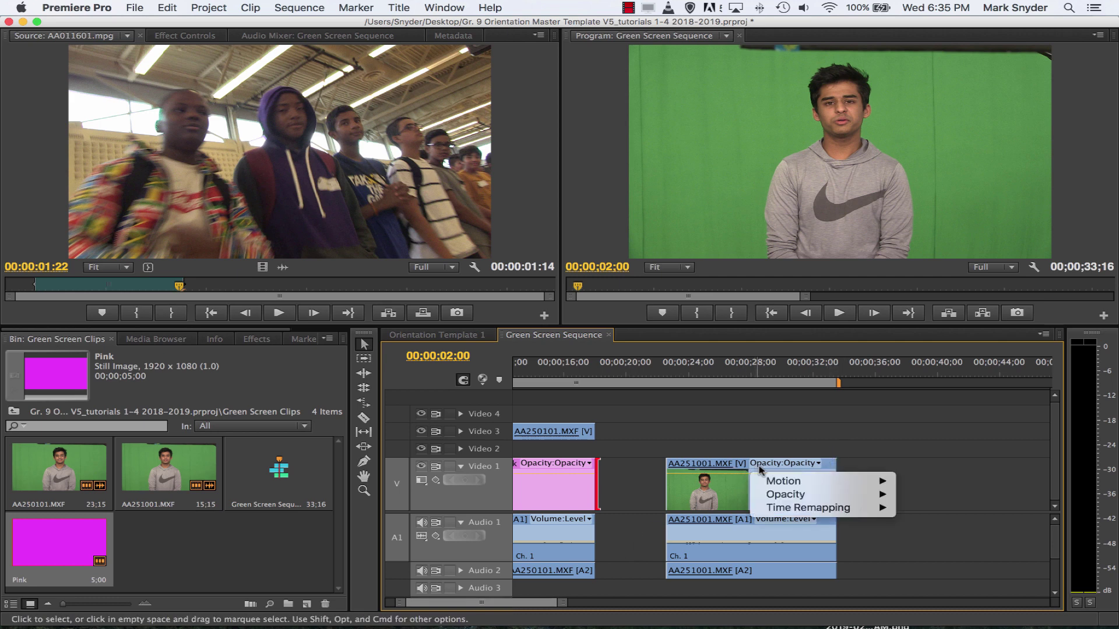
left_click(699, 497)
left_click(777, 492)
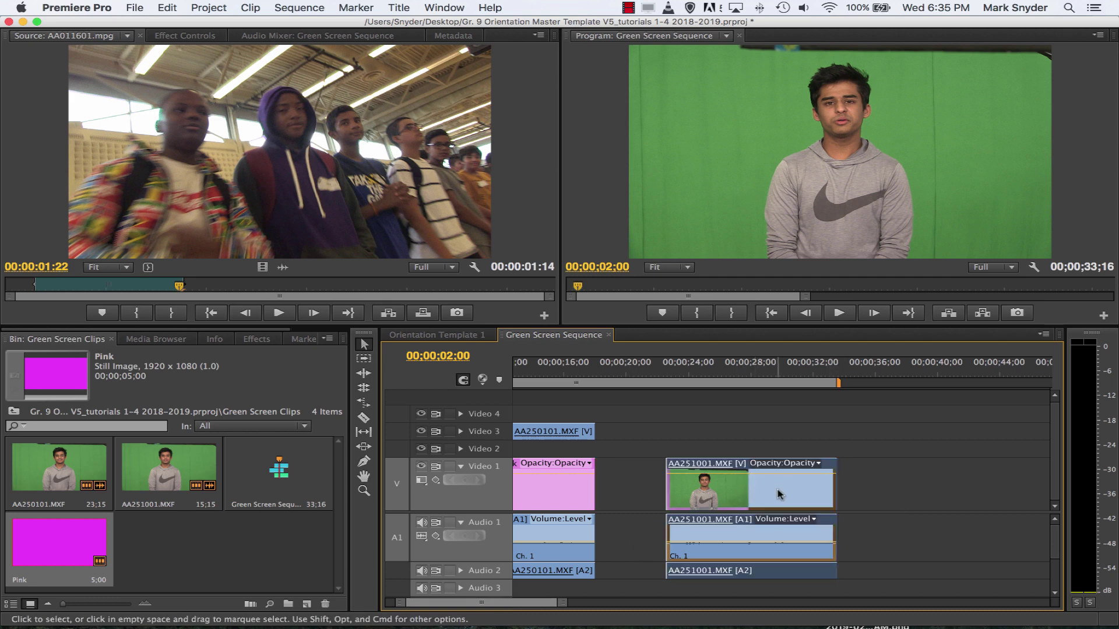
left_click(819, 463)
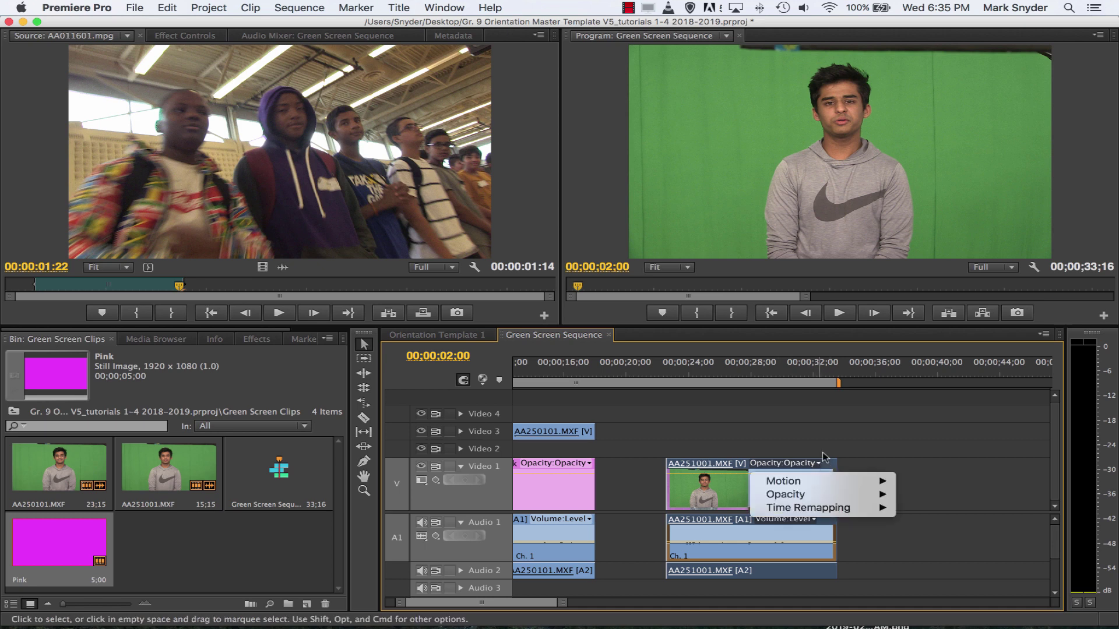
left_click(824, 440)
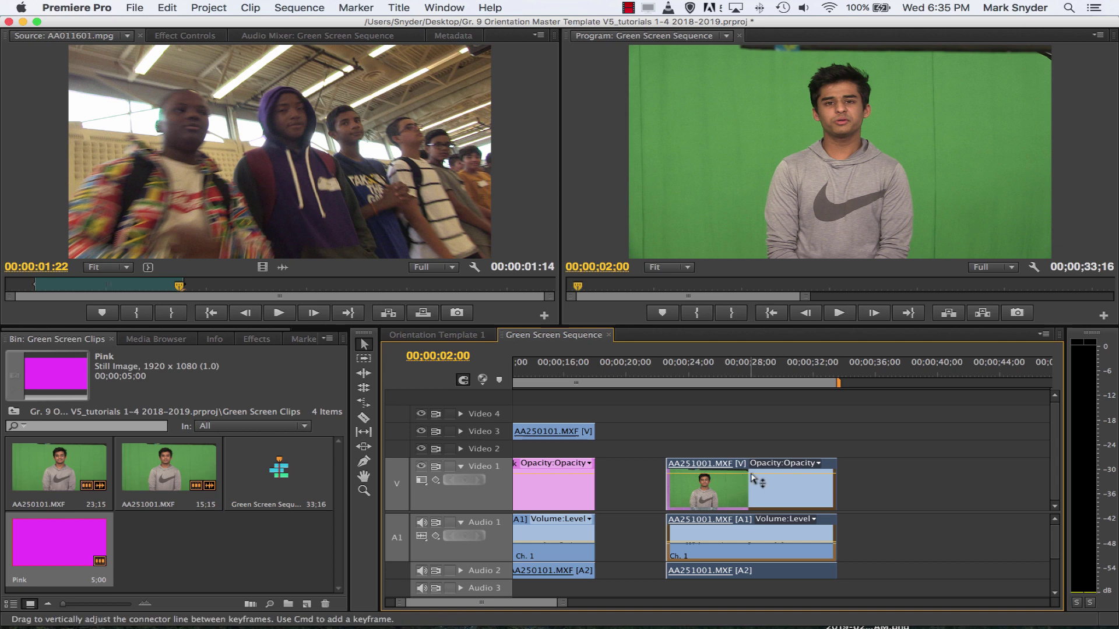
left_click_drag(746, 472, 746, 491)
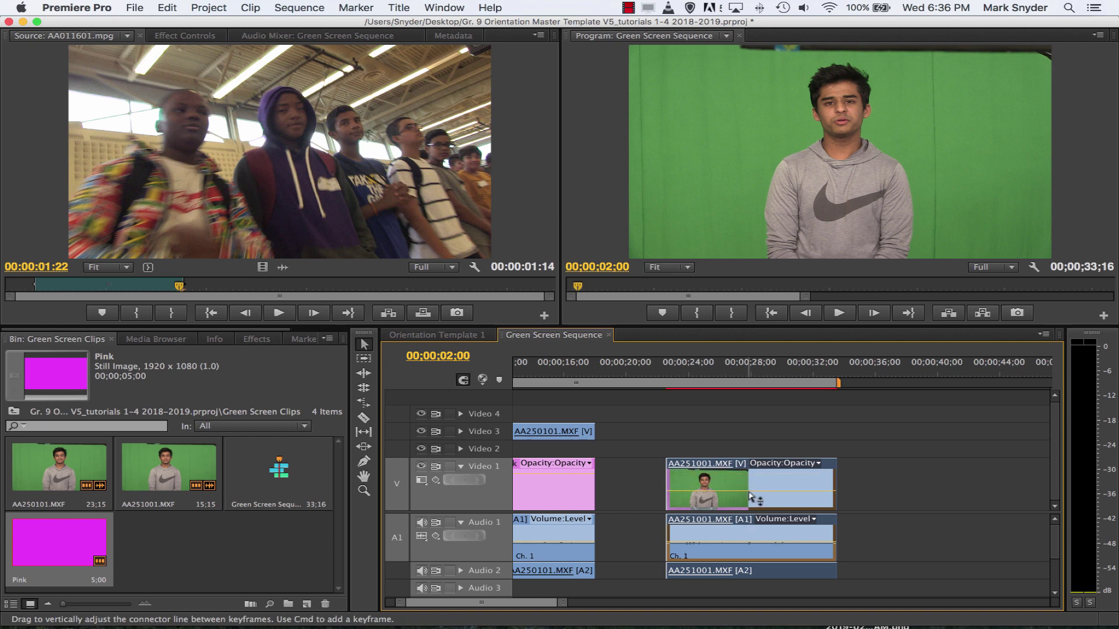
left_click(743, 494)
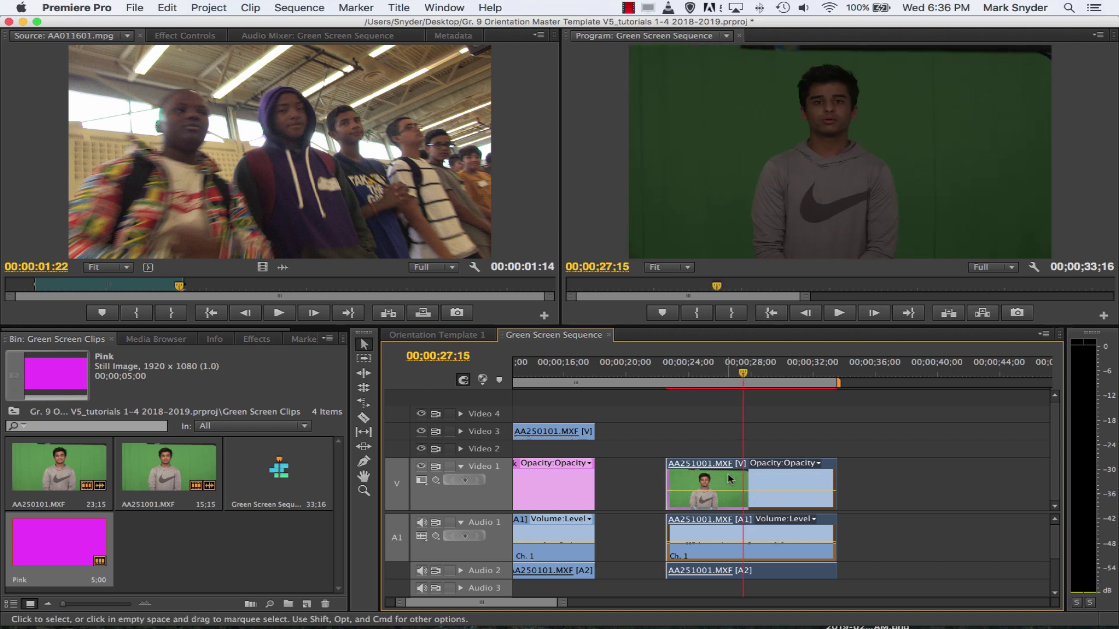
Move the AA251001.MXF video straight up to Video 3 and place the Pink matte beneath it on Video 1, extended to the clip's end
left_click_drag(732, 492, 709, 432)
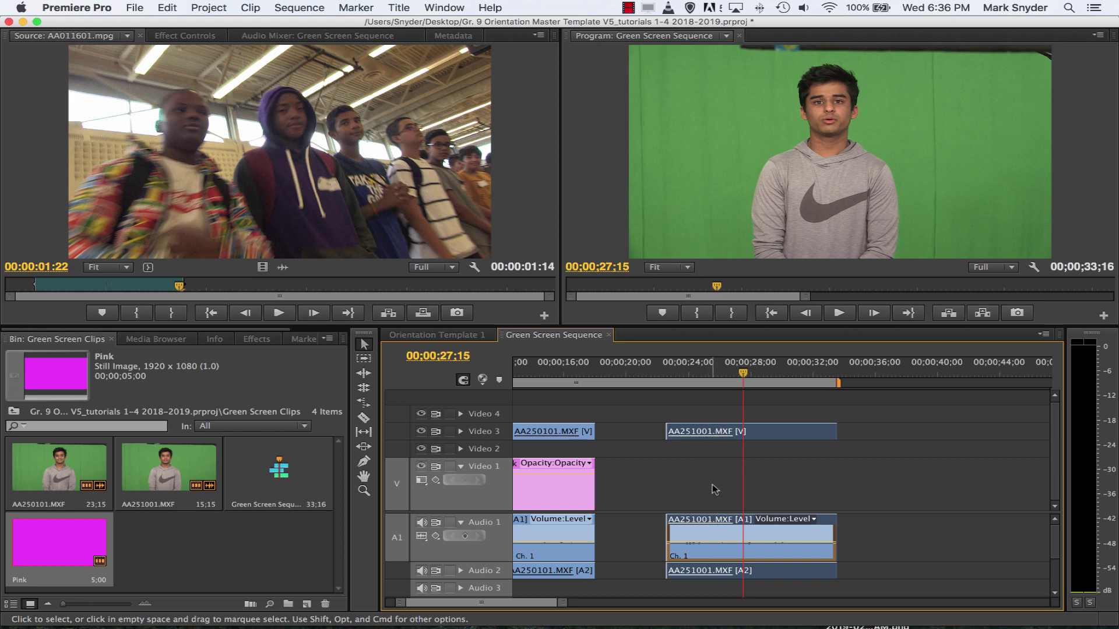
left_click(78, 551)
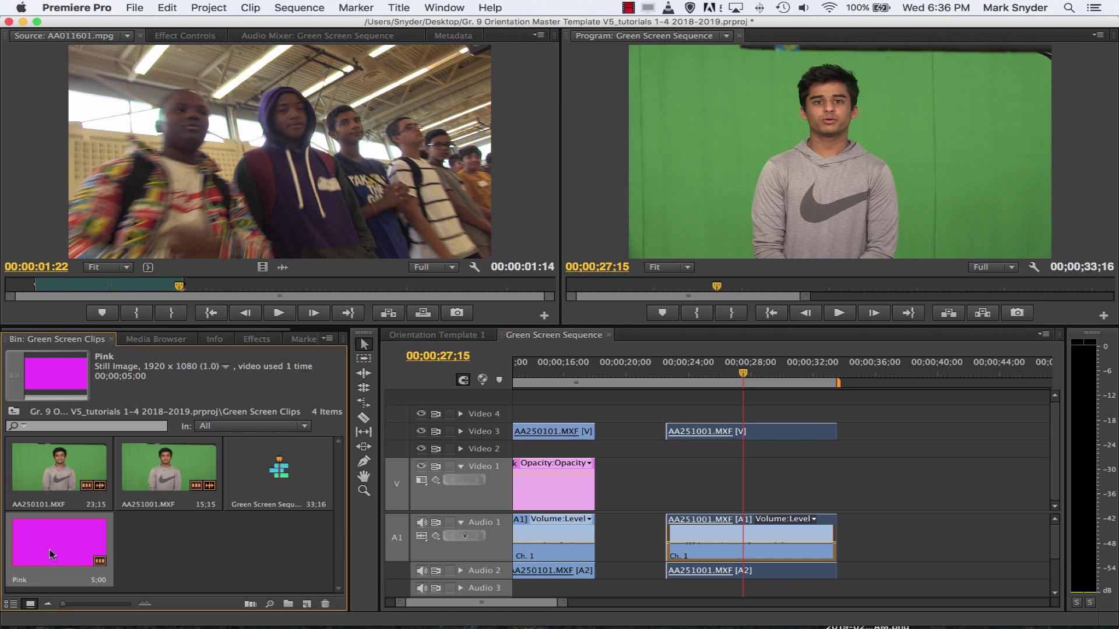
left_click_drag(50, 550, 676, 489)
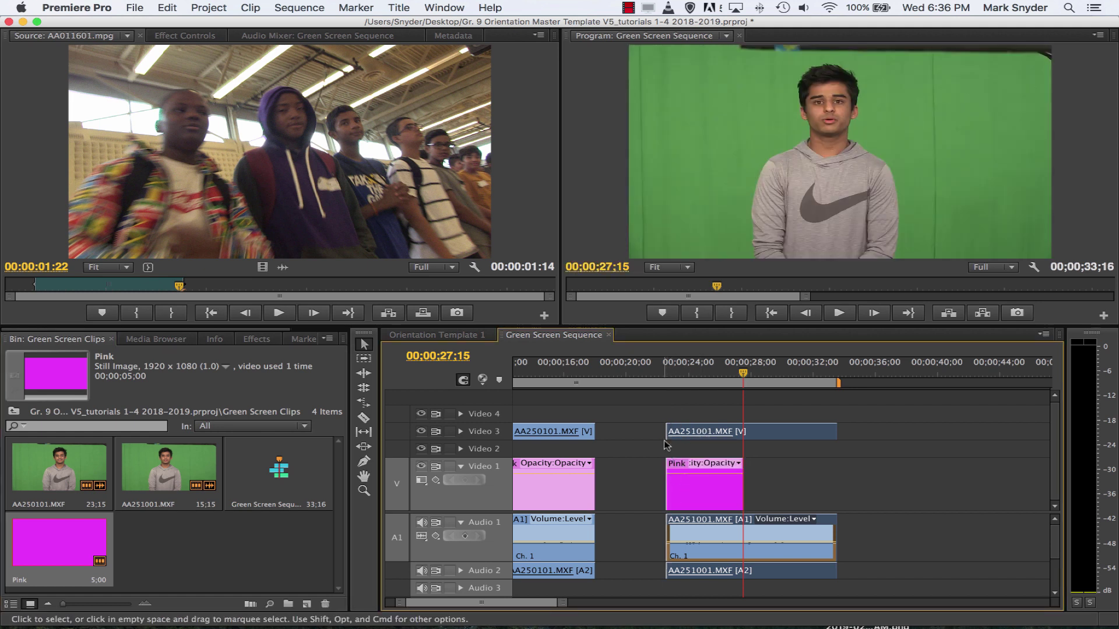
left_click_drag(742, 480, 831, 490)
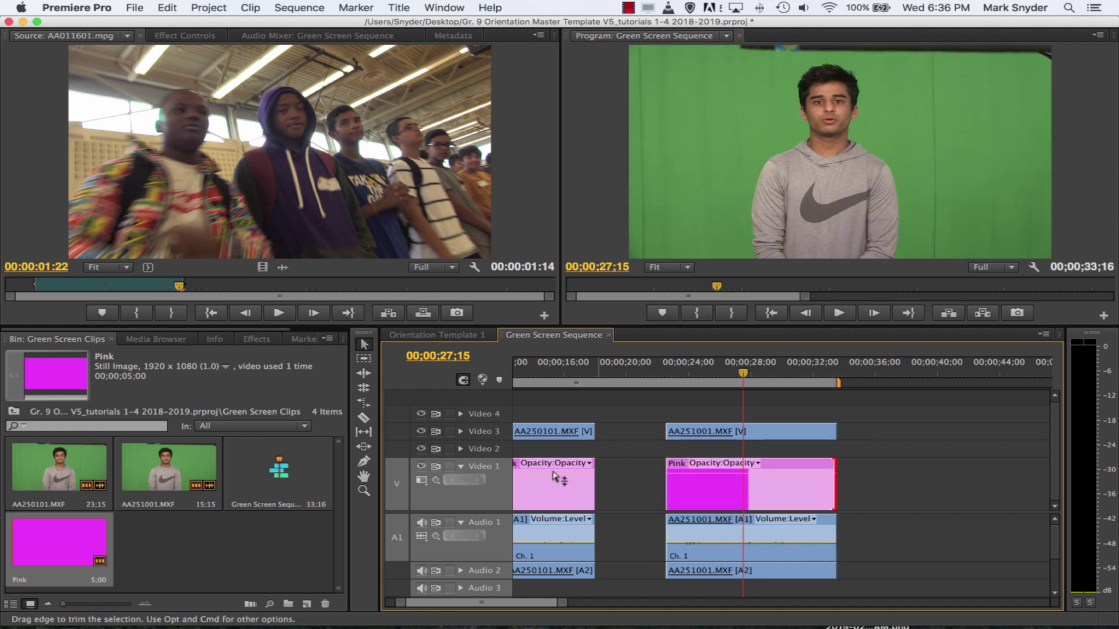
scroll(493, 597, "up", 3)
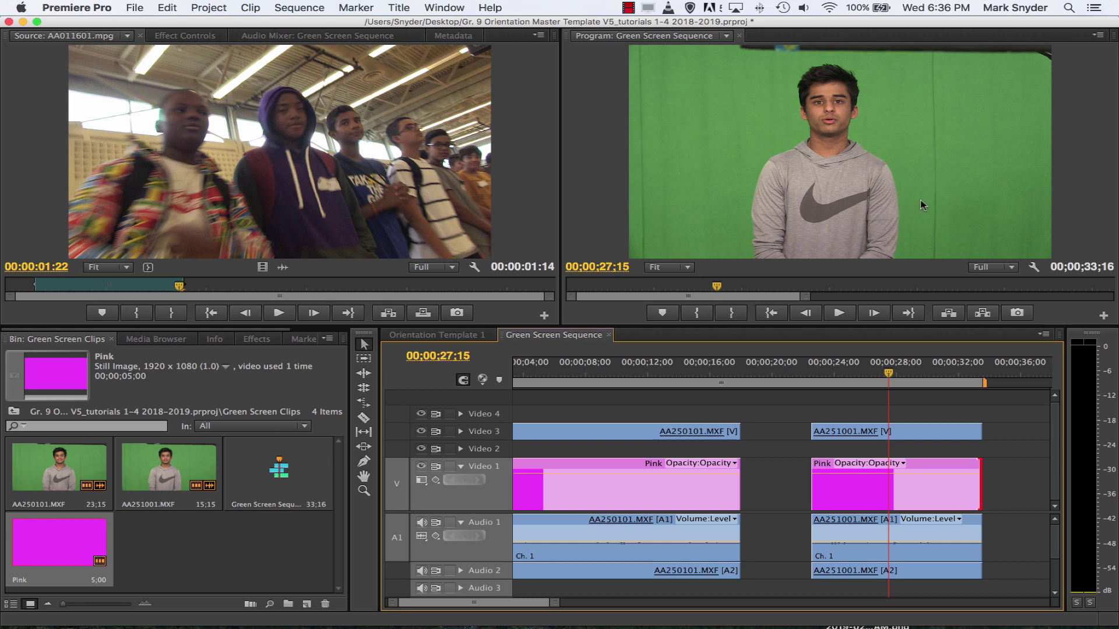
left_click(630, 8)
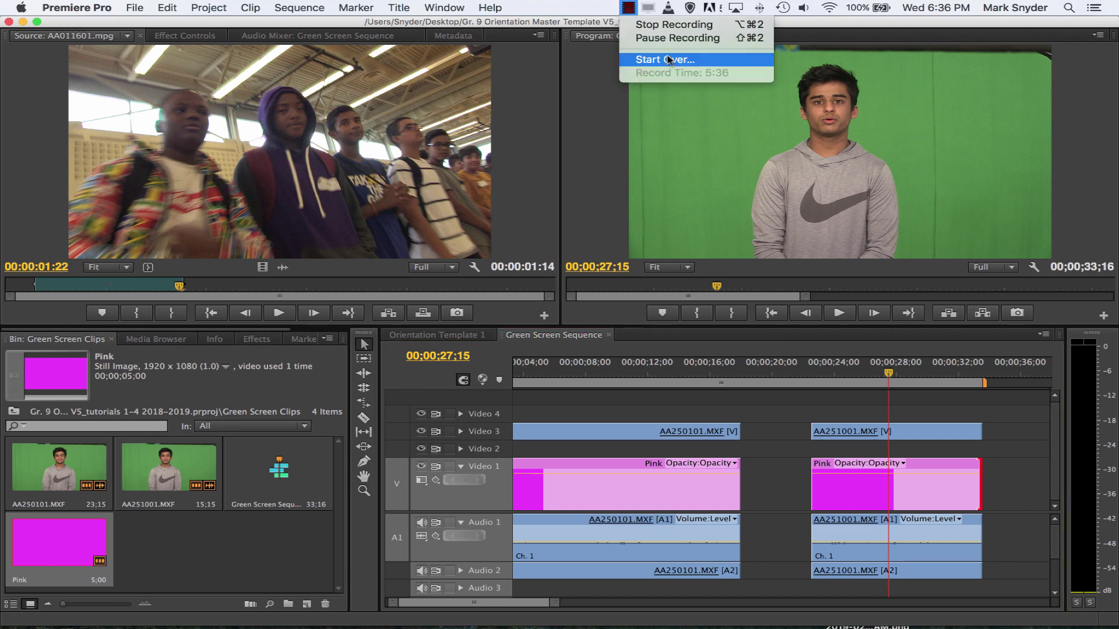